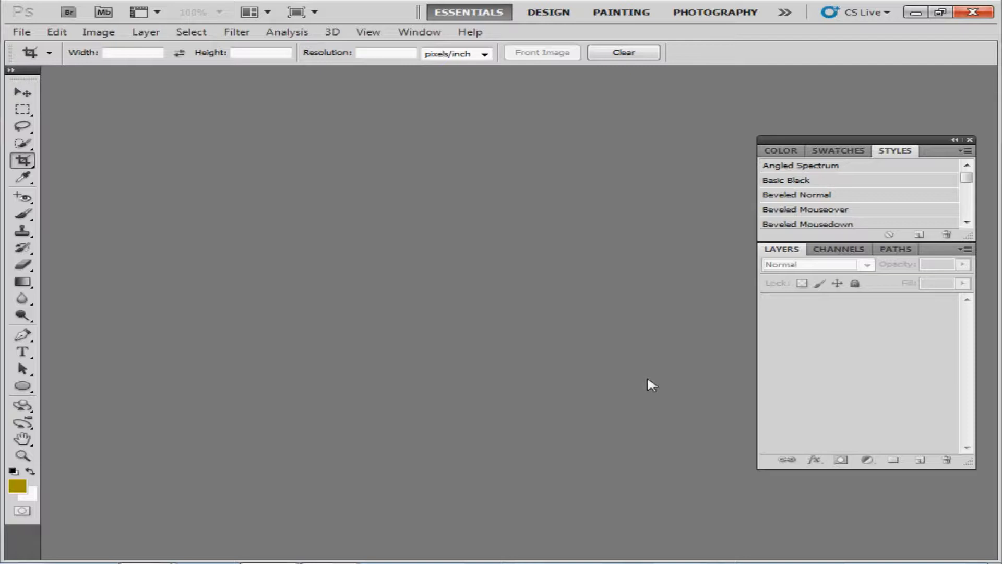
Open the photos align01.jpg and align02.jpg together from the Chapter 13 folder
key(ctrl+o)
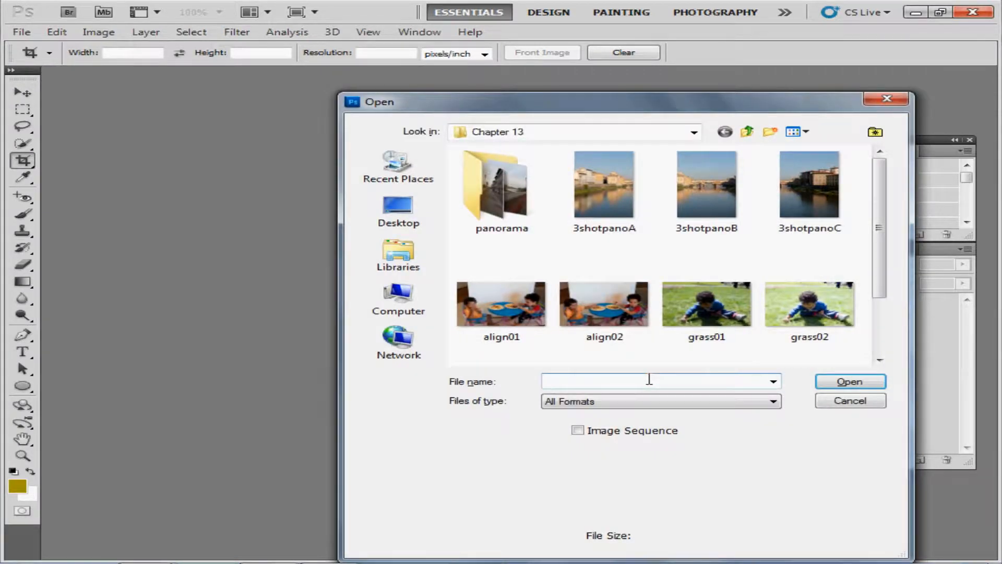
click(509, 326)
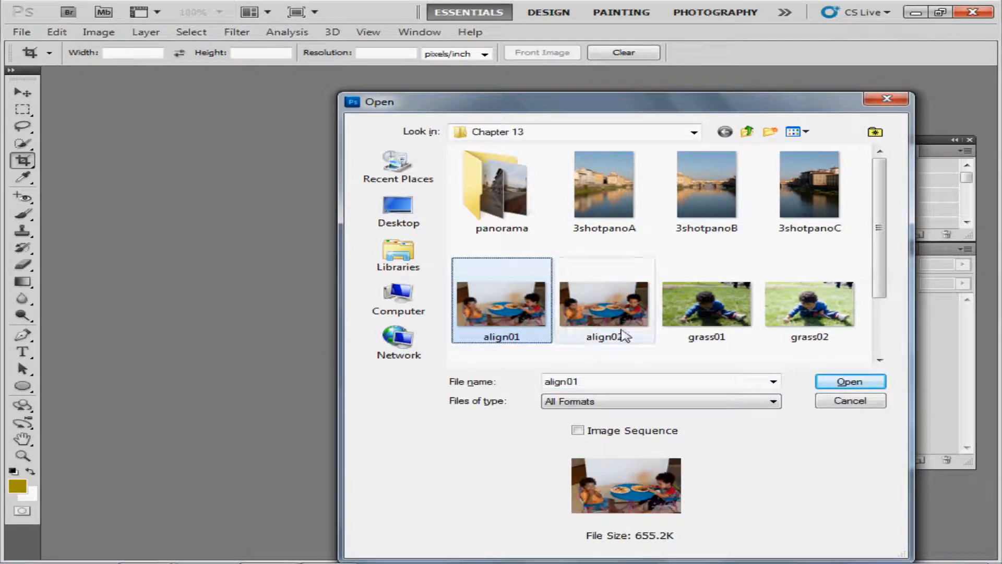
ctrl+click(621, 335)
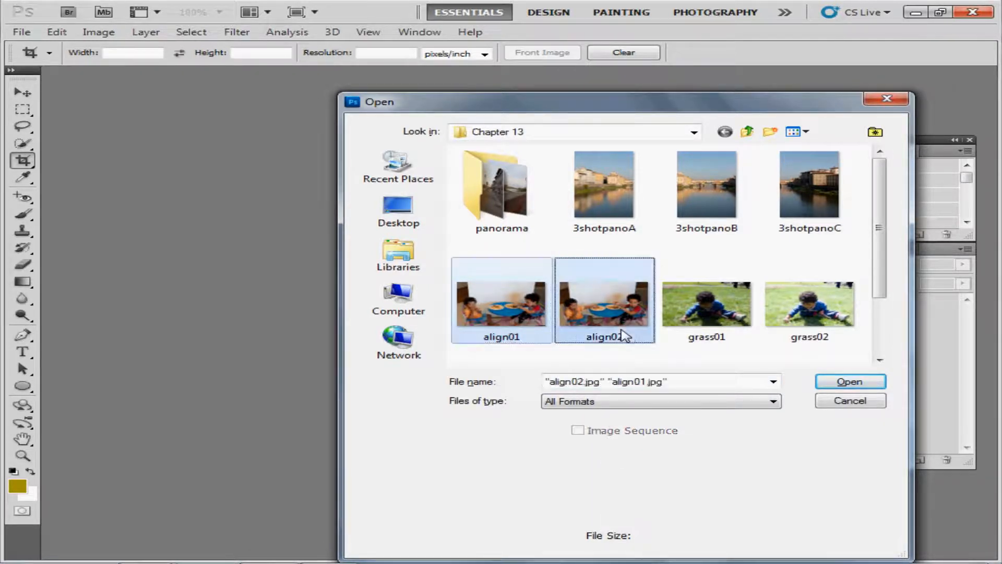
click(842, 385)
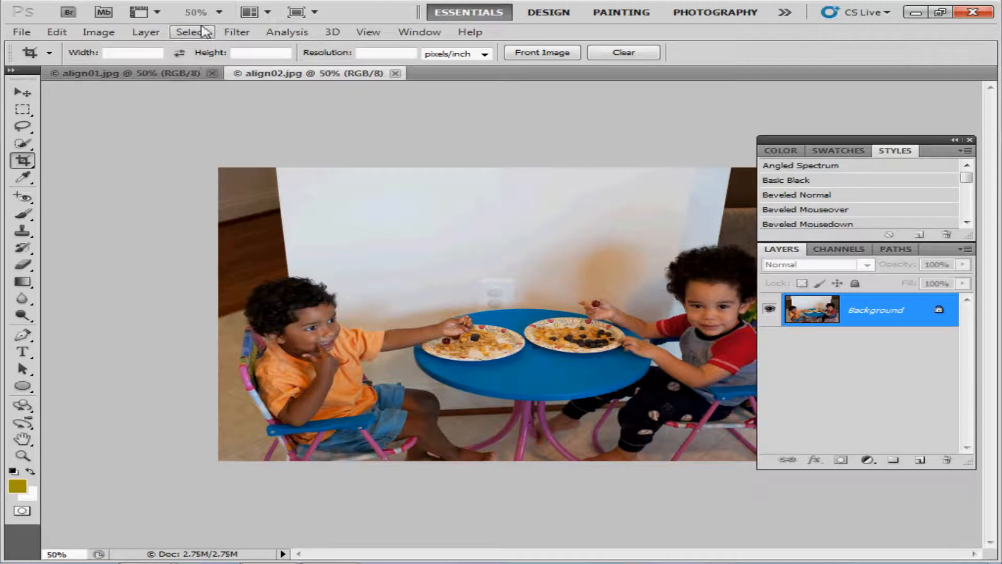
Tile the two photos one above the other and copy the align02 image into align01.jpg as a new layer
click(265, 19)
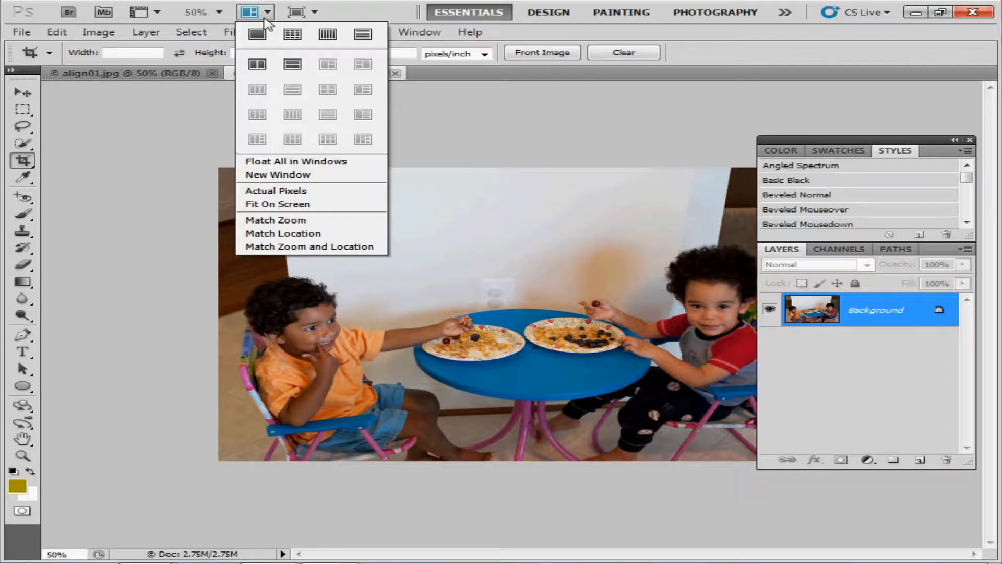
click(355, 35)
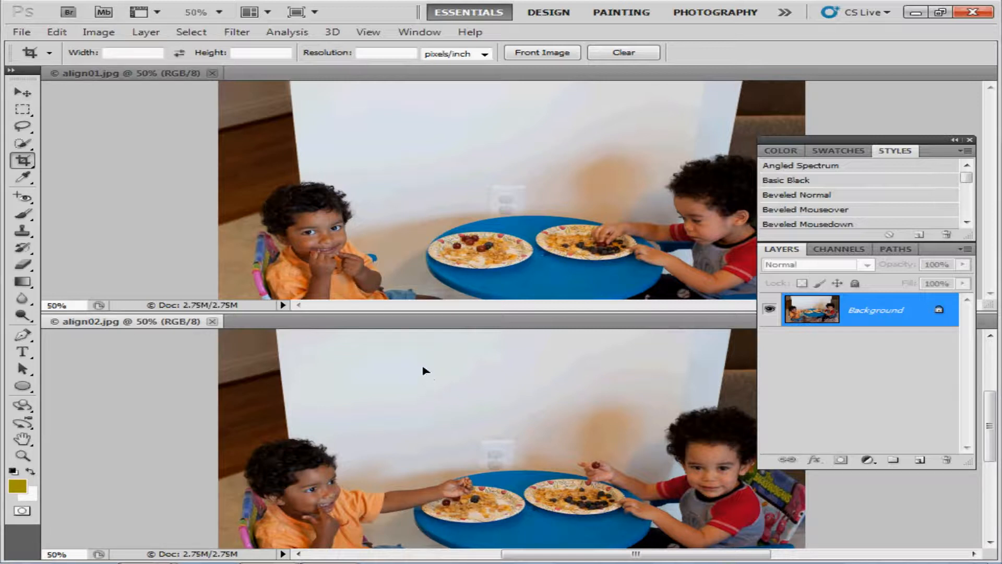
drag(423, 371, 455, 236)
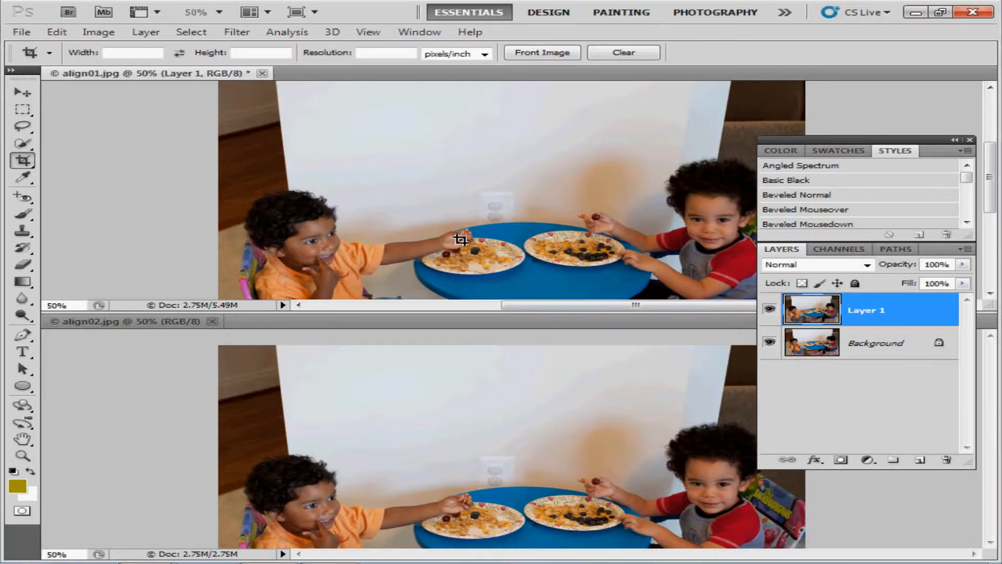
Toggle the visibility of Layer 1 repeatedly to compare how the two shots line up, leaving both layers shown
click(770, 343)
click(770, 342)
click(769, 311)
click(770, 311)
click(769, 310)
click(769, 310)
click(770, 310)
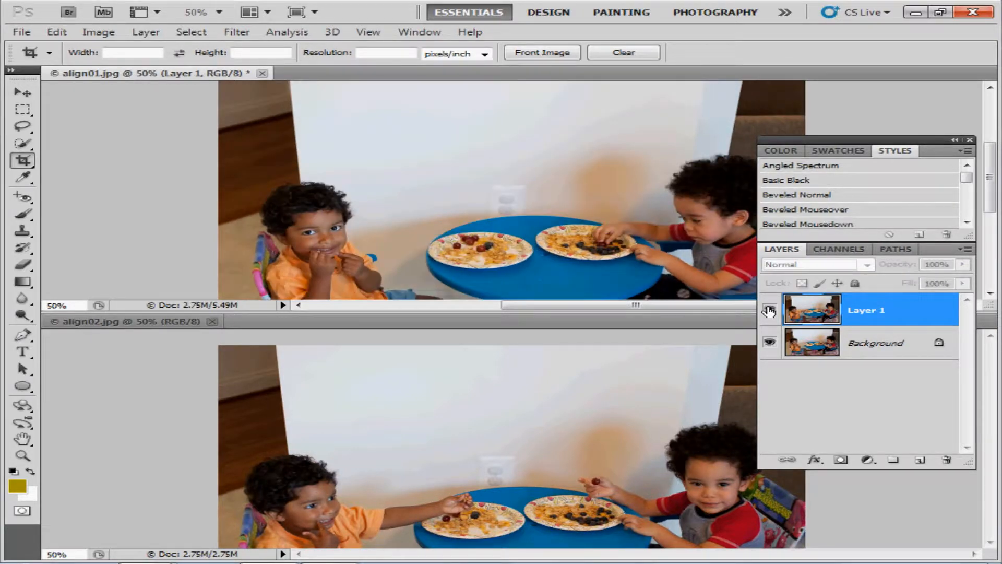
click(770, 310)
click(770, 310)
click(769, 310)
click(769, 310)
click(769, 310)
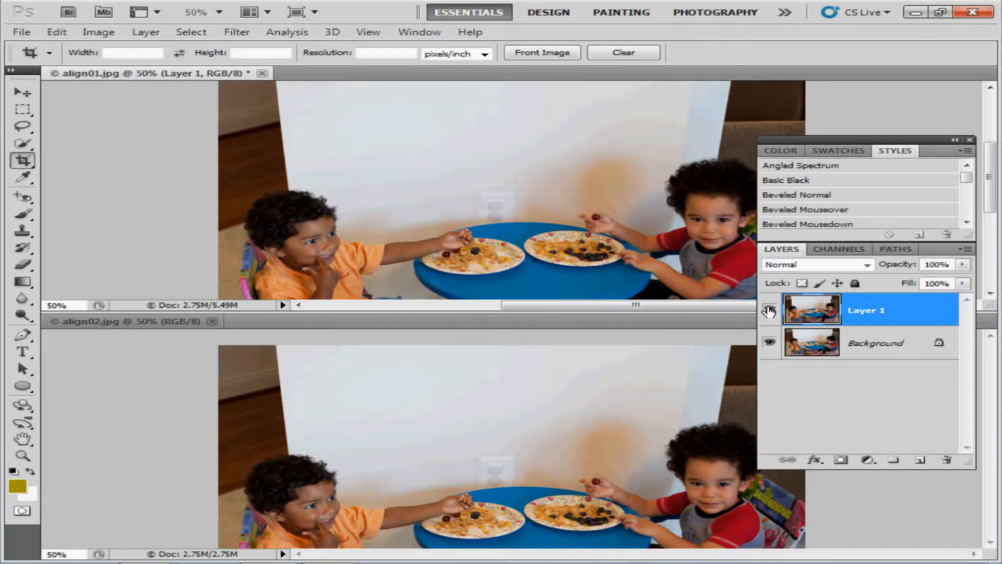
click(770, 310)
click(769, 310)
click(769, 310)
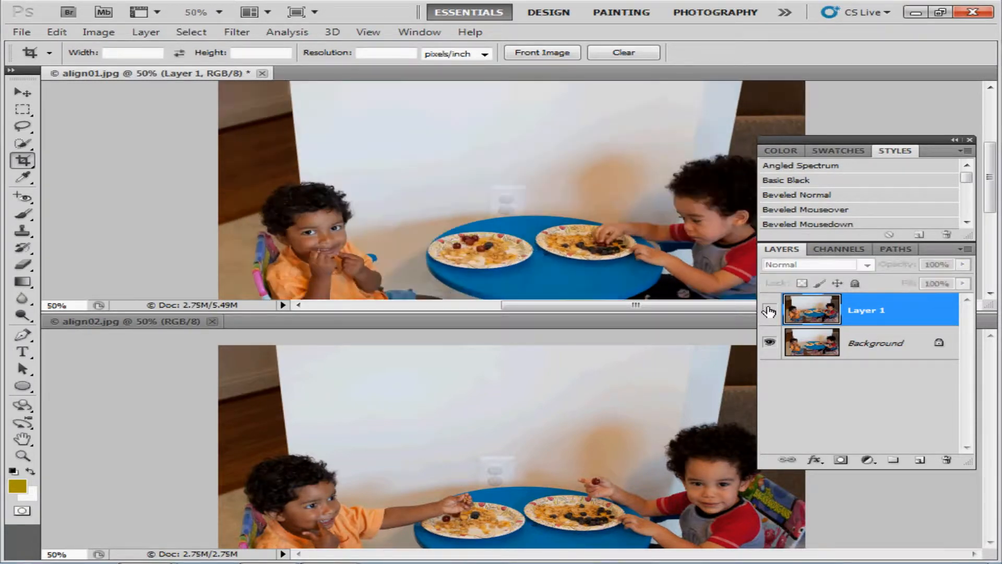
click(770, 310)
click(770, 310)
click(770, 310)
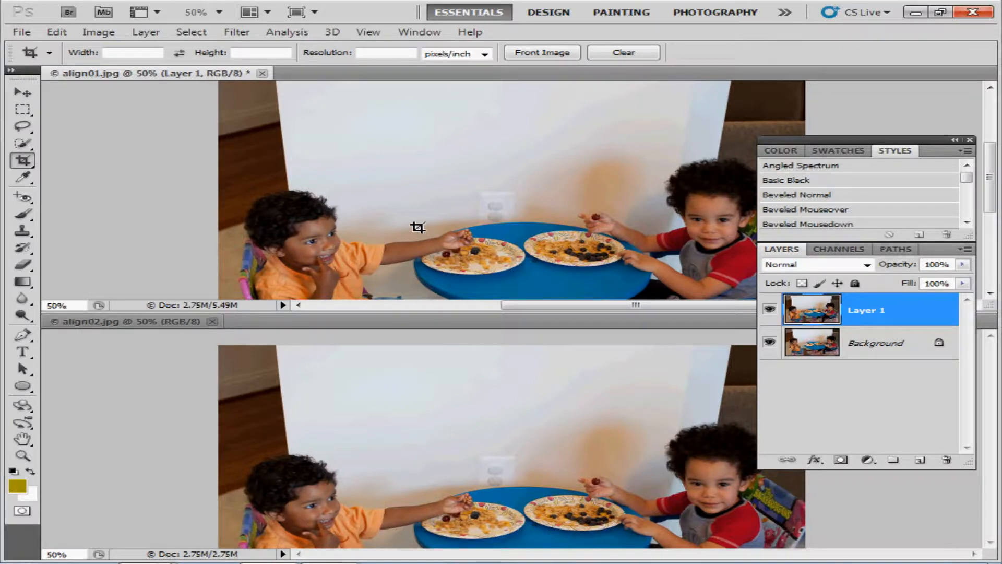
Close align02.jpg and auto-align both layers of align01.jpg using the Auto projection without lens correction
click(212, 322)
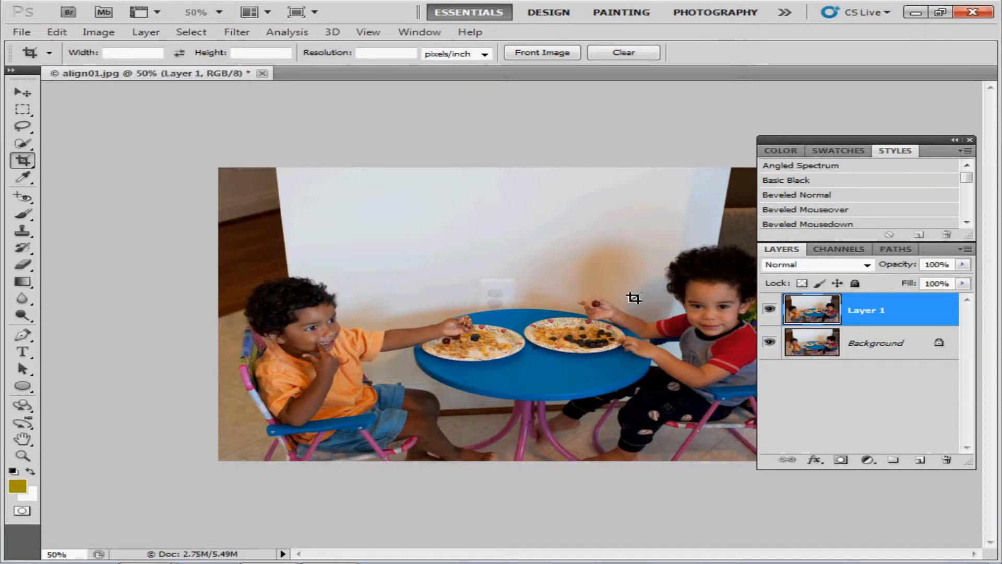
shift+click(844, 343)
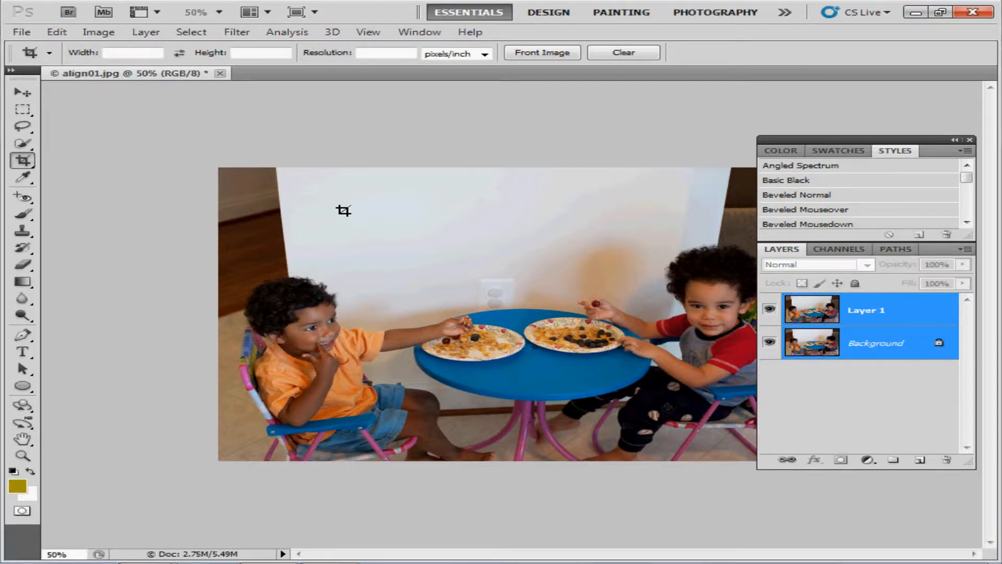
click(58, 33)
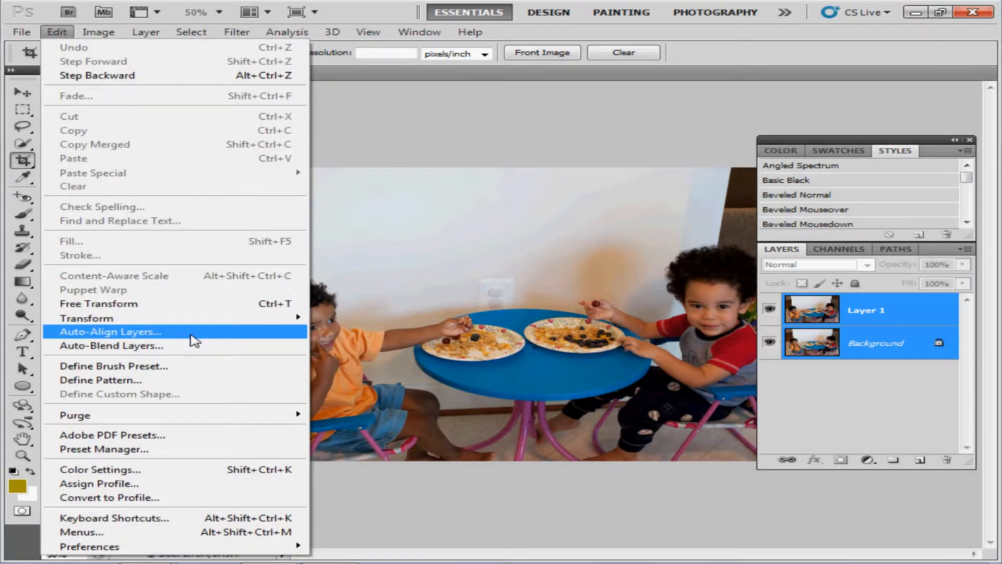
click(191, 334)
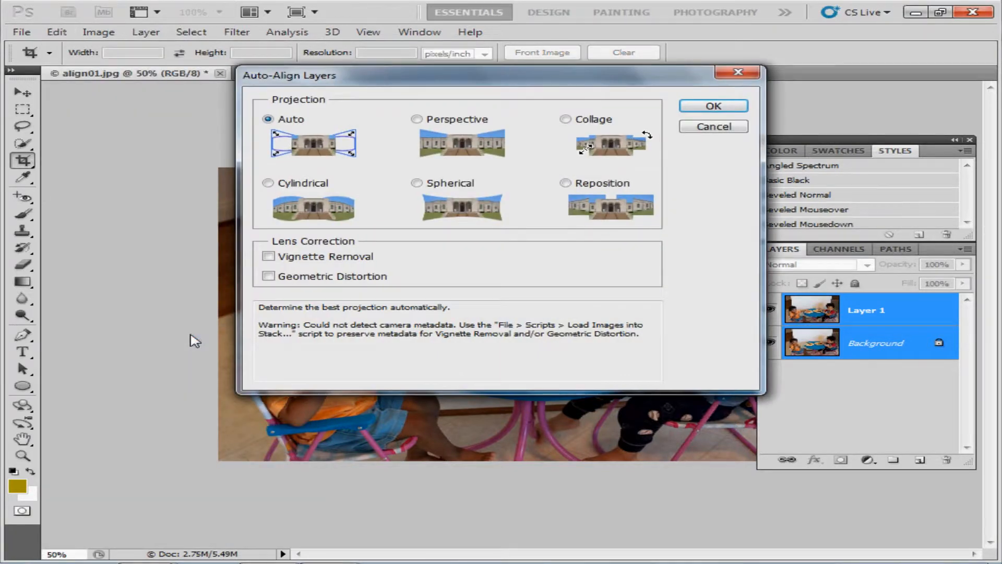
click(702, 106)
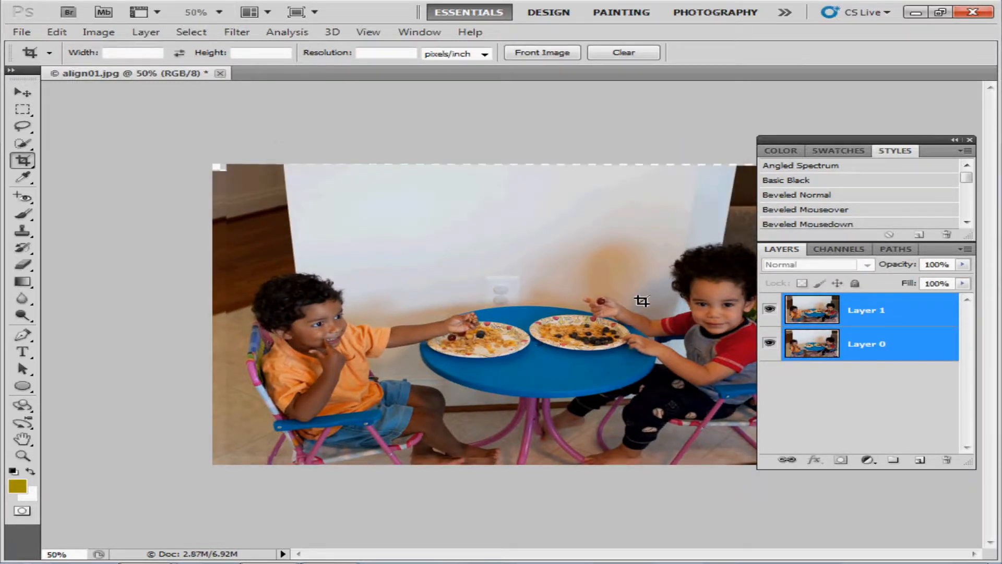
Toggle the visibility of Layer 1 to check the alignment of the two shots, leaving both layers shown
click(769, 312)
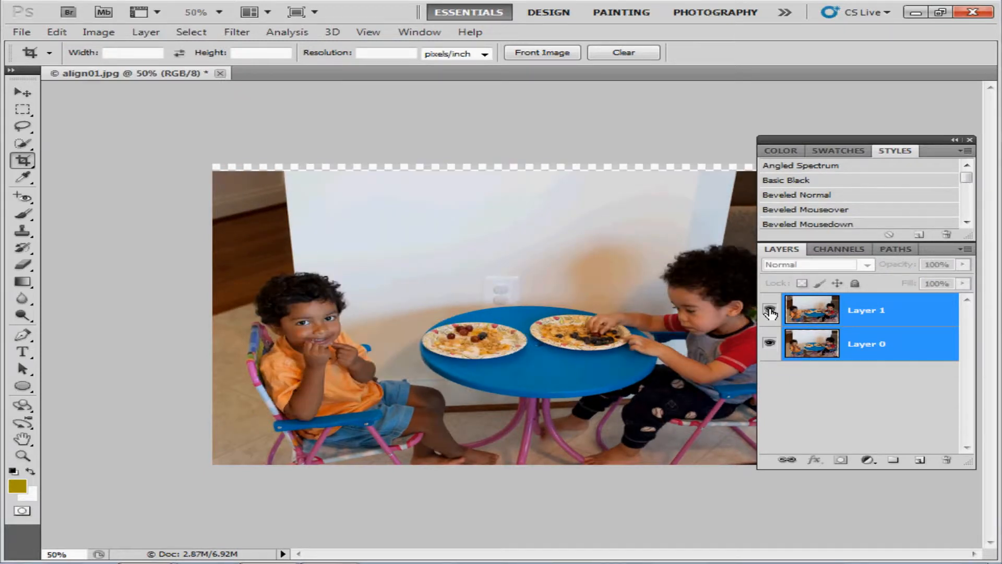
click(769, 312)
click(770, 313)
click(770, 313)
click(770, 313)
click(770, 313)
click(770, 313)
click(770, 313)
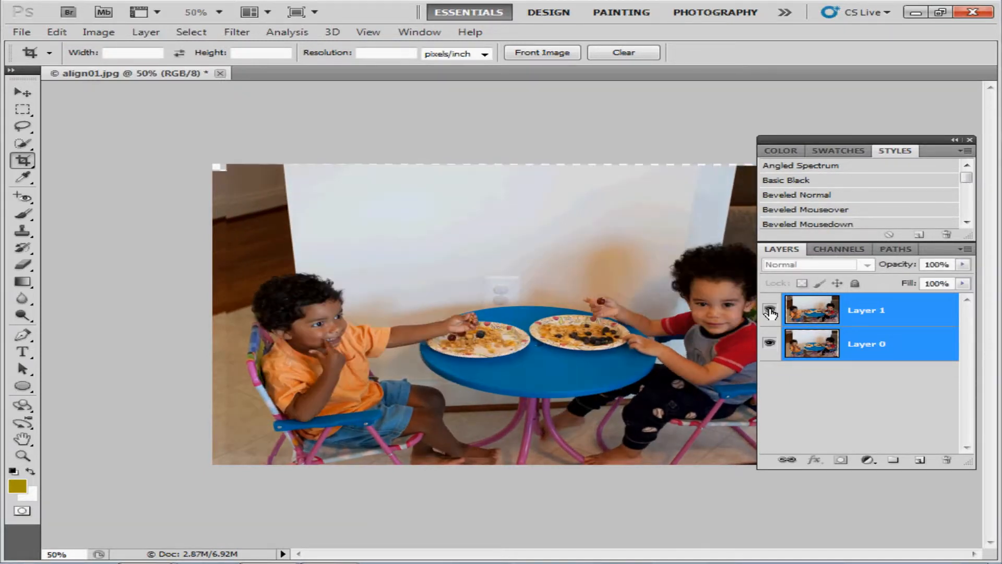
click(770, 313)
click(770, 313)
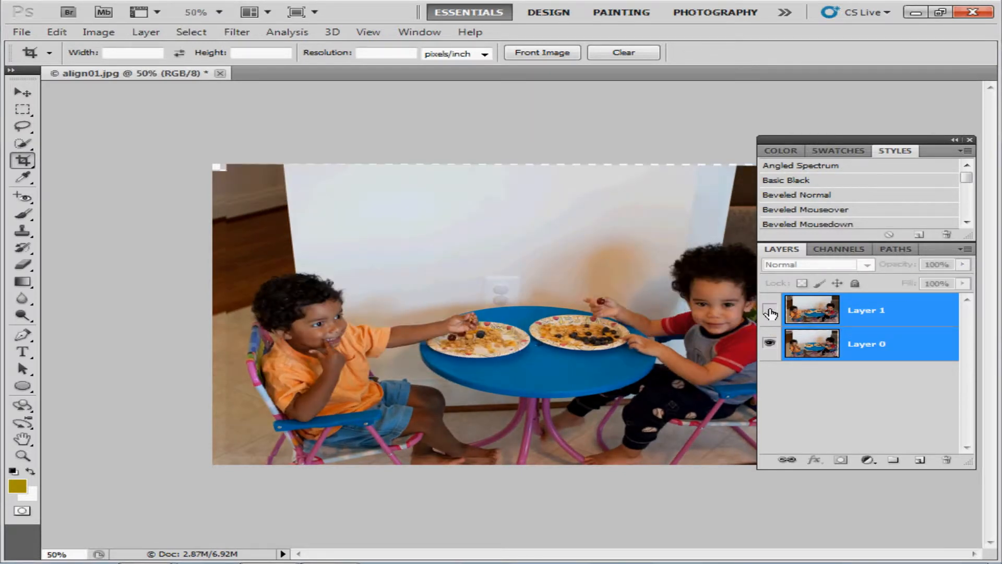
click(770, 313)
click(770, 312)
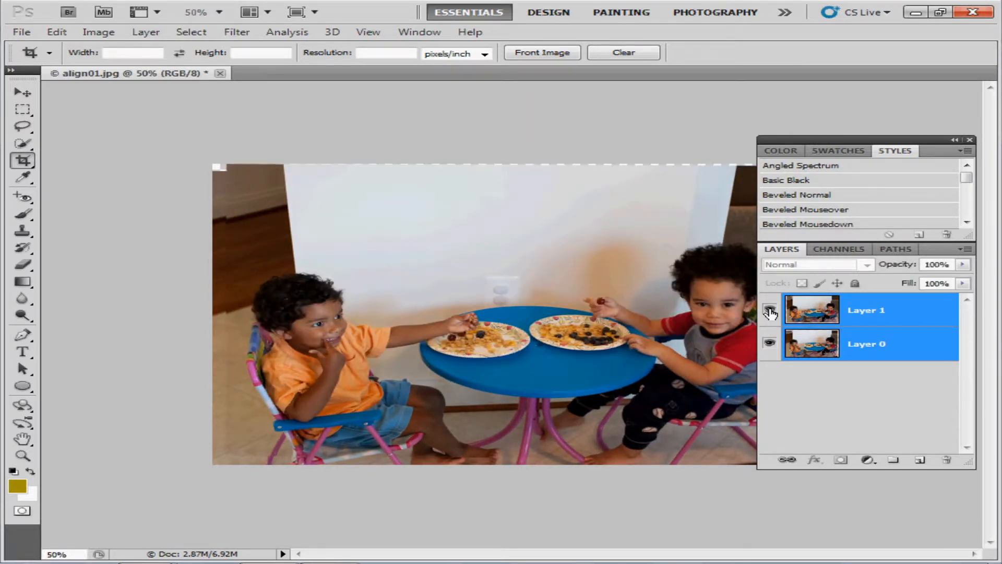
Add a layer mask to Layer 1 alone and set the Brush to 104 px with 0% hardness
click(881, 318)
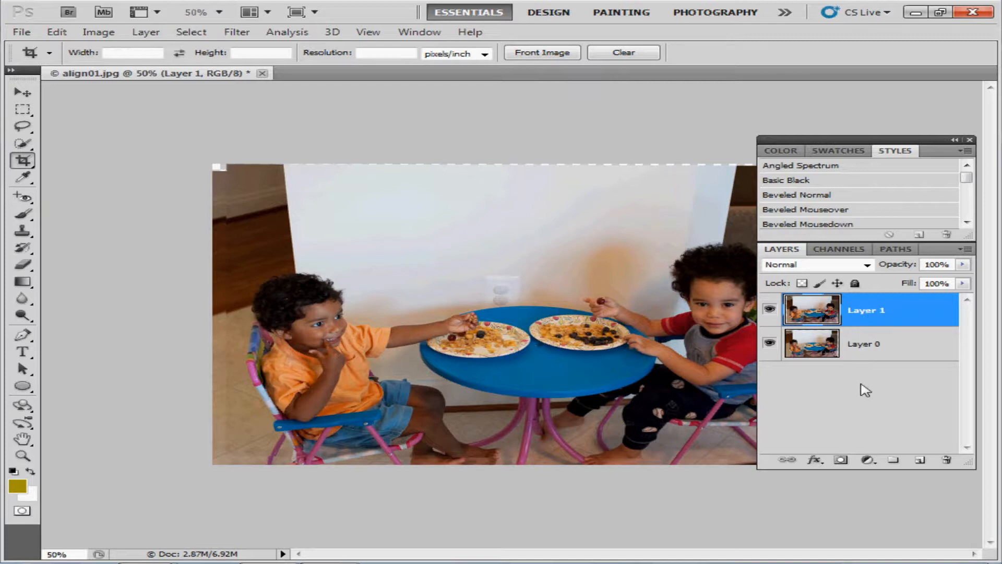
click(842, 461)
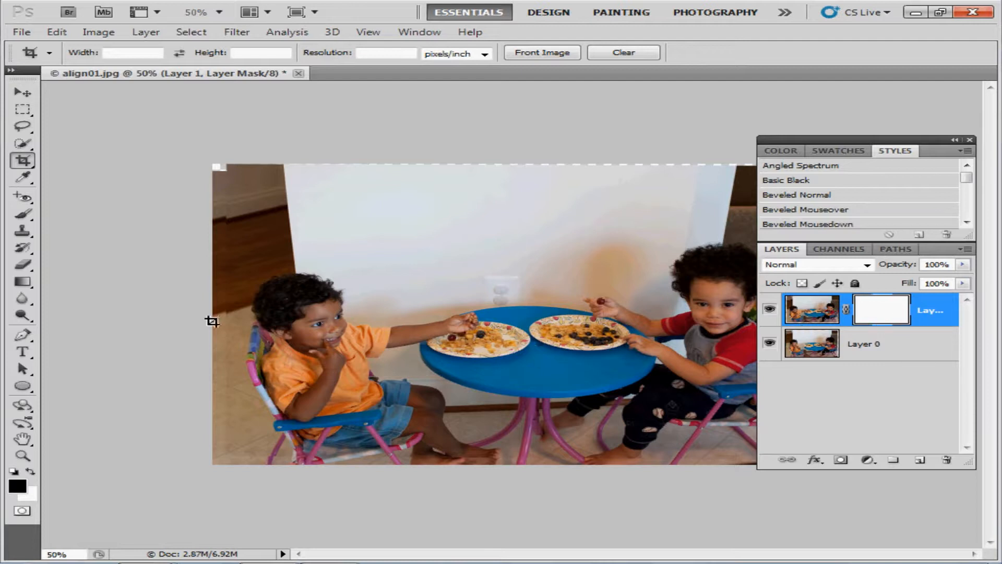
click(22, 214)
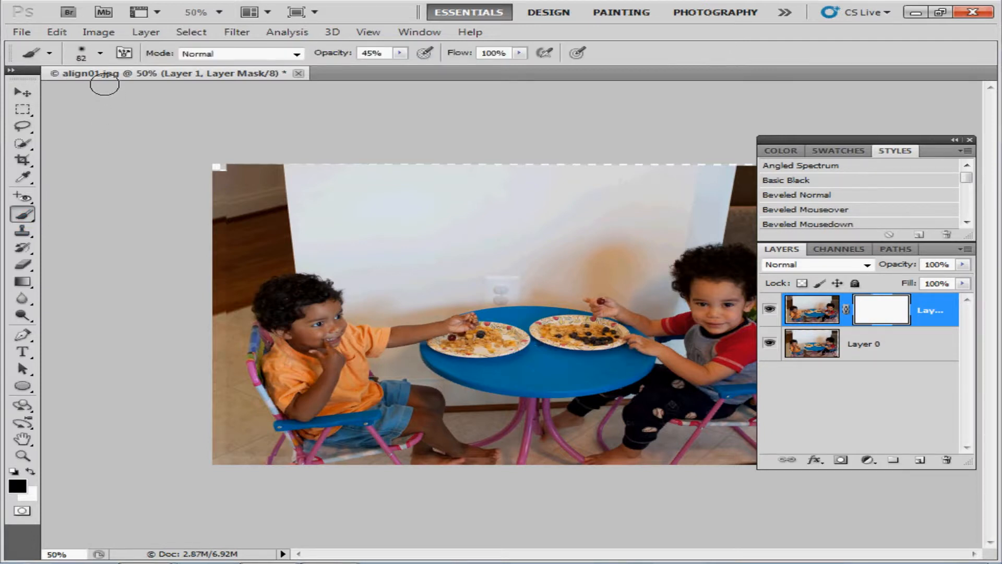
click(101, 52)
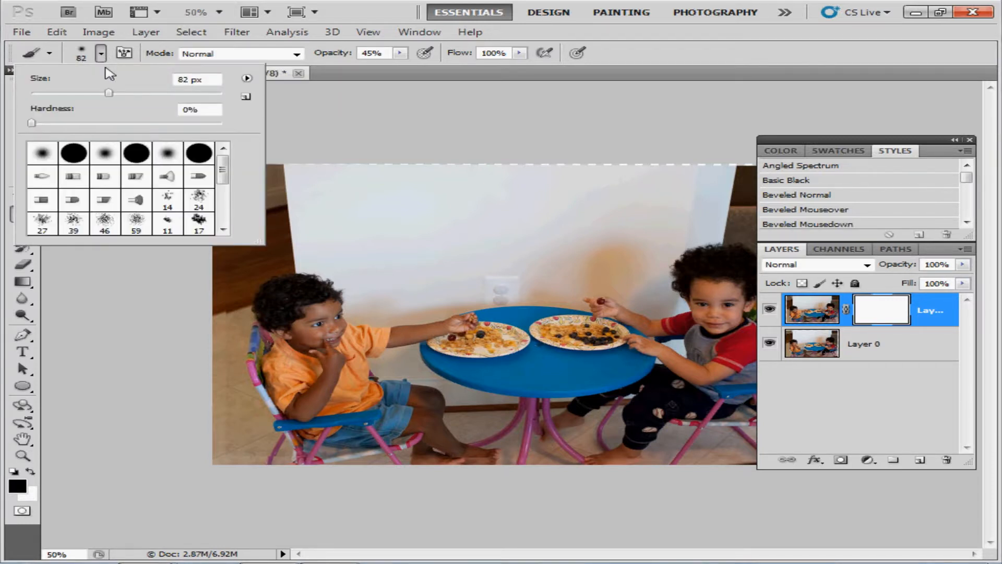
click(32, 124)
drag(109, 94, 127, 97)
drag(121, 94, 133, 101)
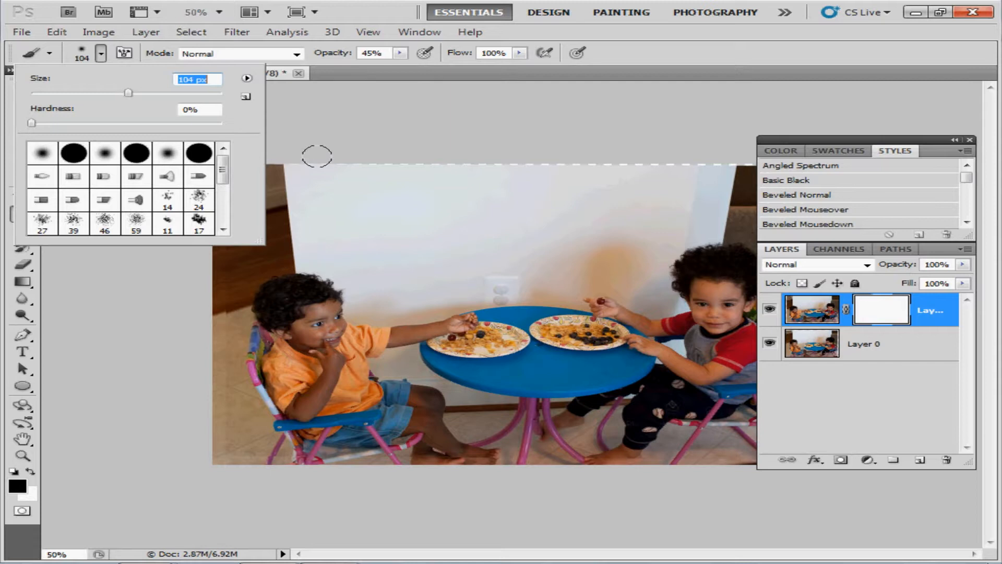
click(328, 82)
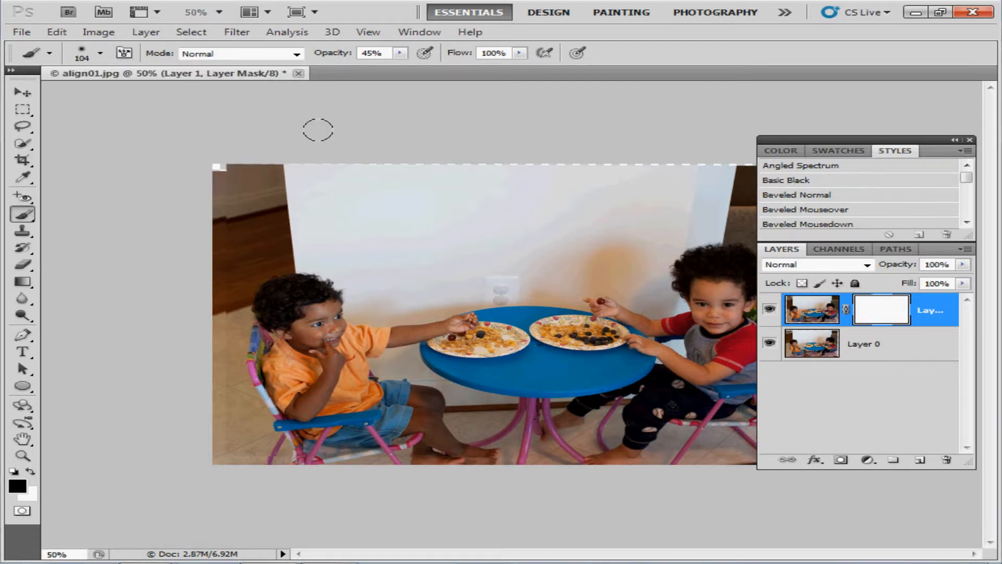
Set the brush opacity to 100% and paint black on the mask over the child in orange to reveal the pose on Layer 0
click(400, 54)
drag(402, 68, 472, 77)
mouse_move(299, 278)
mouse_down()
mouse_move(316, 278)
mouse_move(283, 324)
mouse_move(332, 301)
mouse_move(280, 327)
mouse_move(292, 360)
mouse_move(381, 353)
mouse_move(442, 320)
mouse_move(501, 313)
mouse_move(378, 329)
mouse_move(326, 366)
mouse_move(263, 355)
mouse_move(261, 391)
mouse_move(438, 397)
mouse_move(442, 445)
mouse_move(486, 453)
mouse_move(397, 455)
mouse_move(313, 431)
mouse_move(270, 447)
mouse_up()
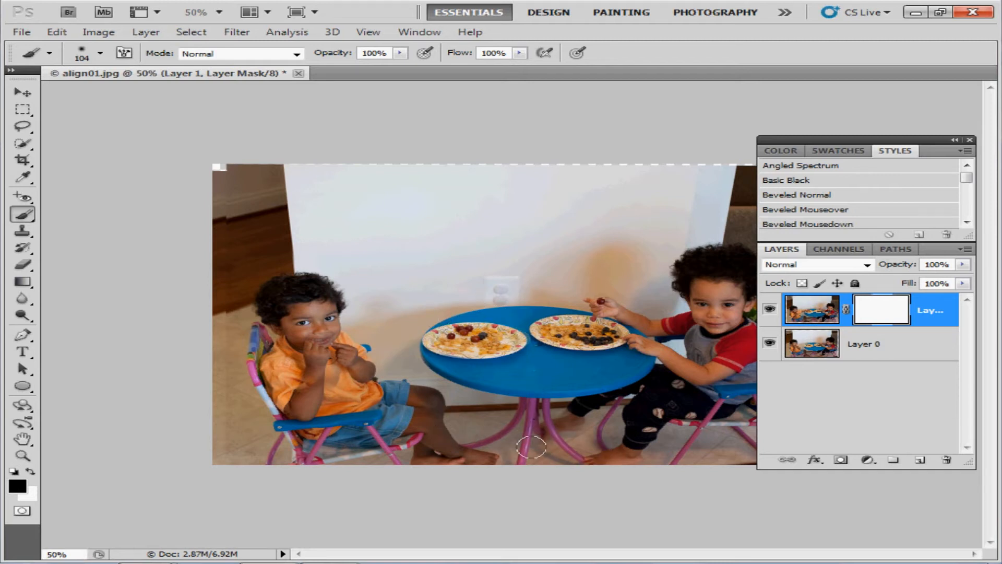
drag(532, 448, 531, 448)
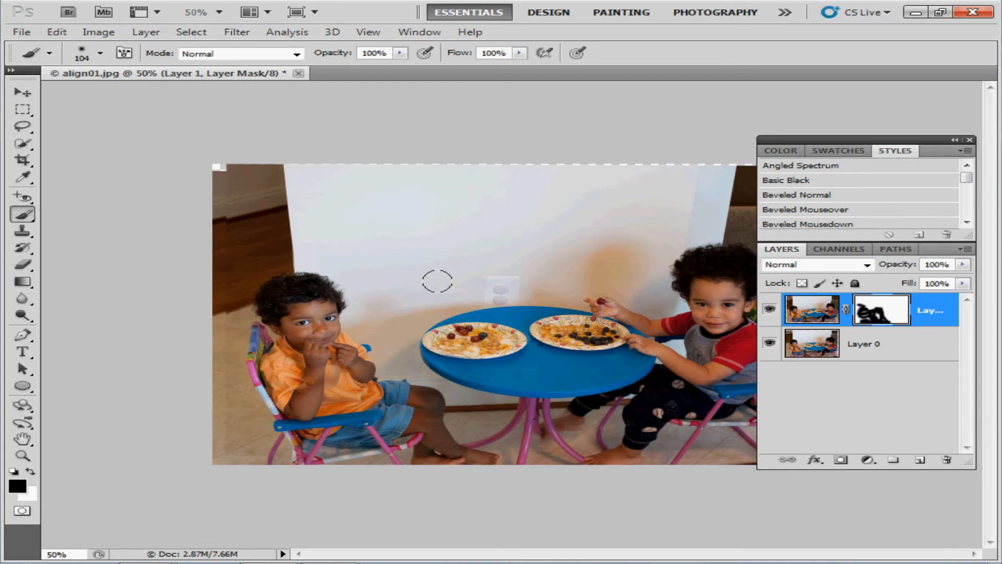
Switch to full-screen mode with the menu bar and crop the image just inside its edges to remove the transparent borders
key(f)
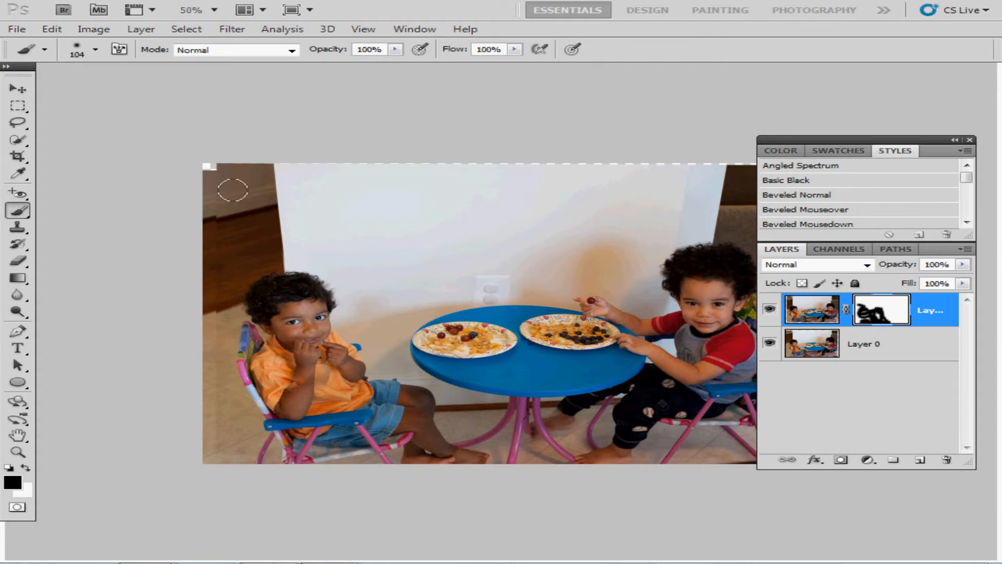
key(ctrl+minus)
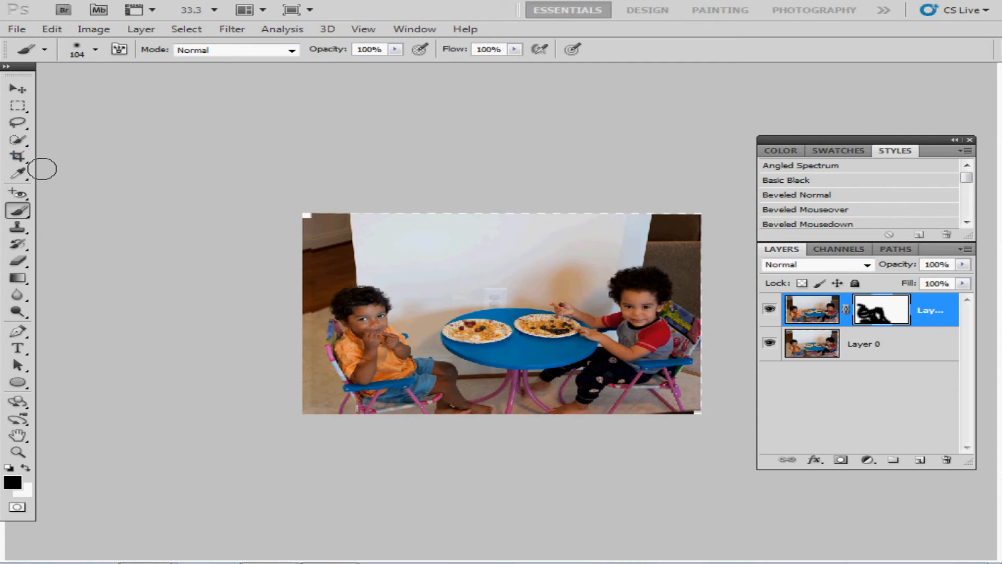
key(c)
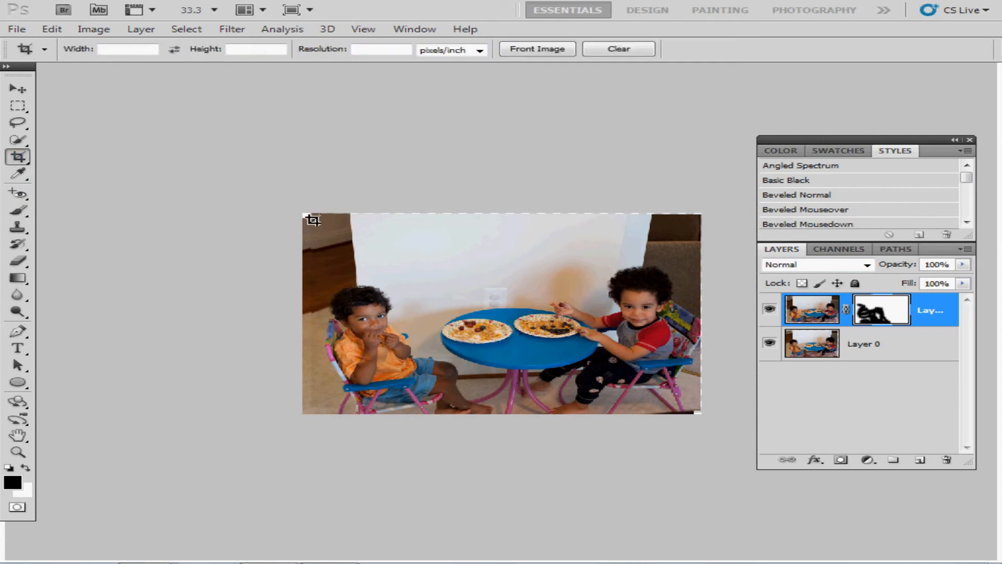
drag(309, 218, 694, 423)
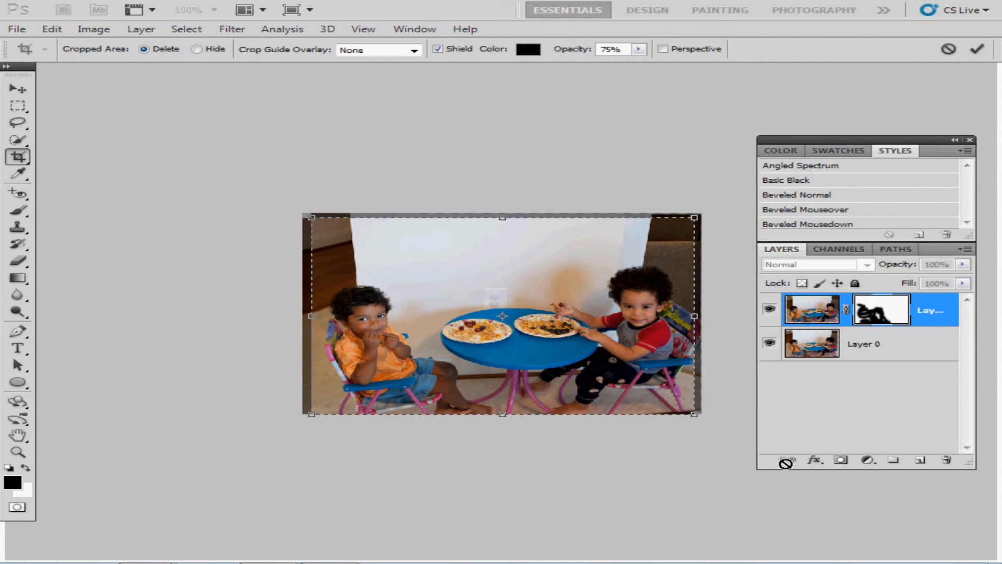
key(Return)
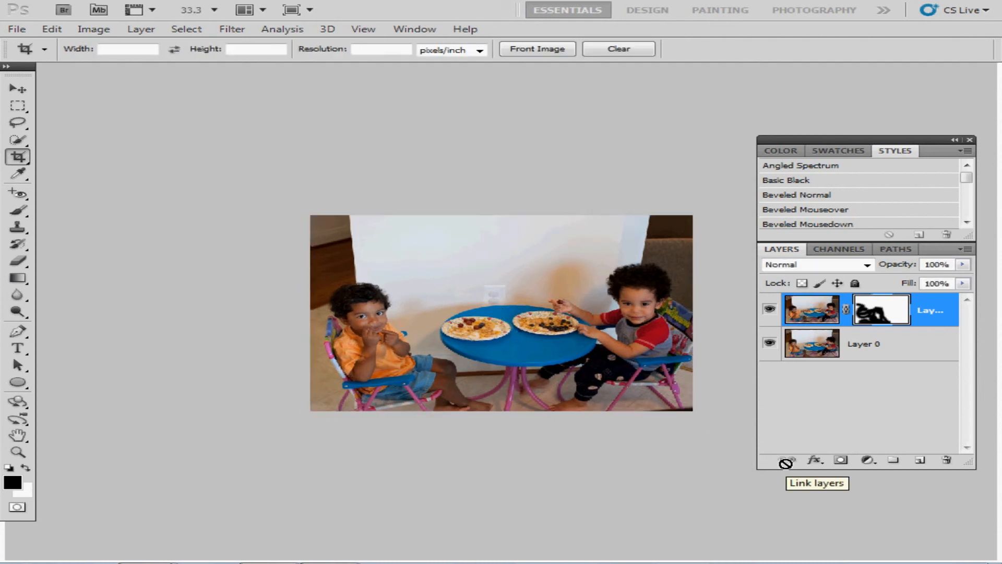
Toggle the masked Layer 1 on and off to compare the blended photo with Layer 0
click(770, 313)
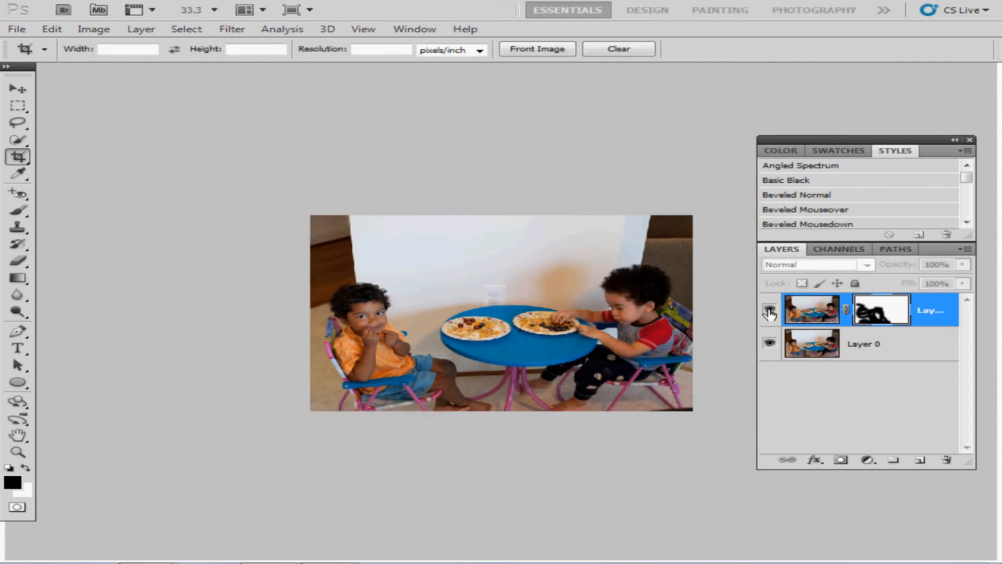
click(770, 314)
click(770, 313)
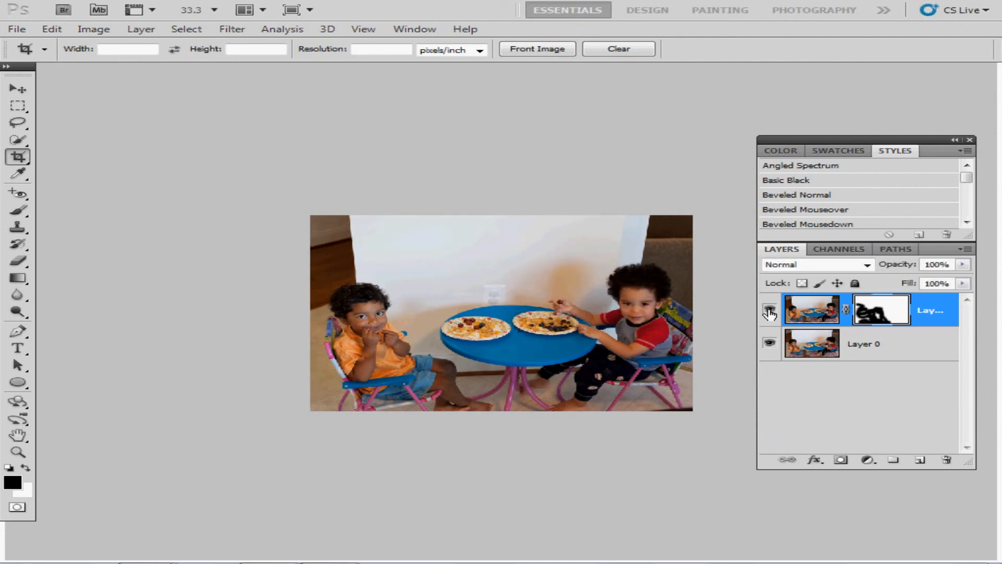
click(769, 313)
click(769, 313)
click(770, 314)
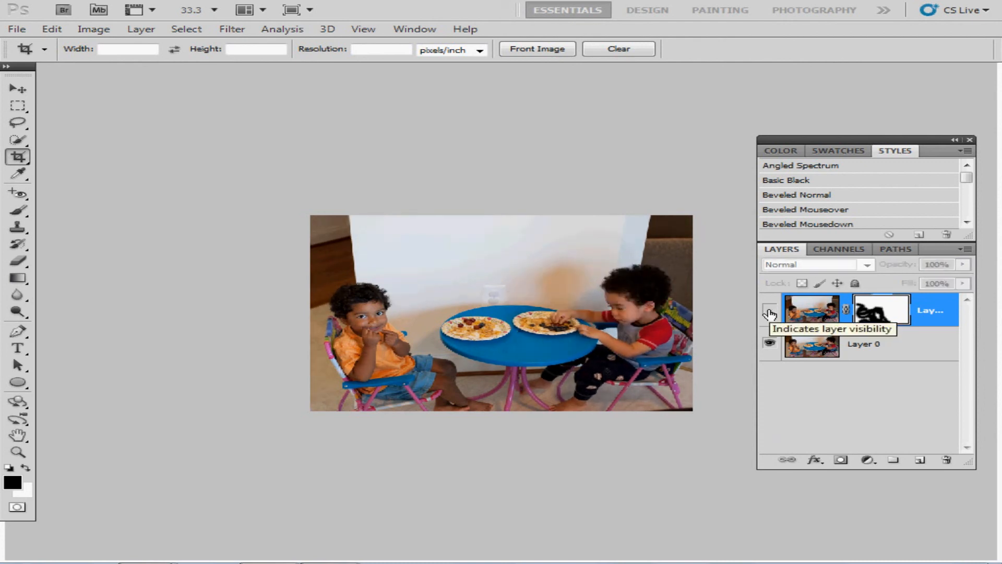